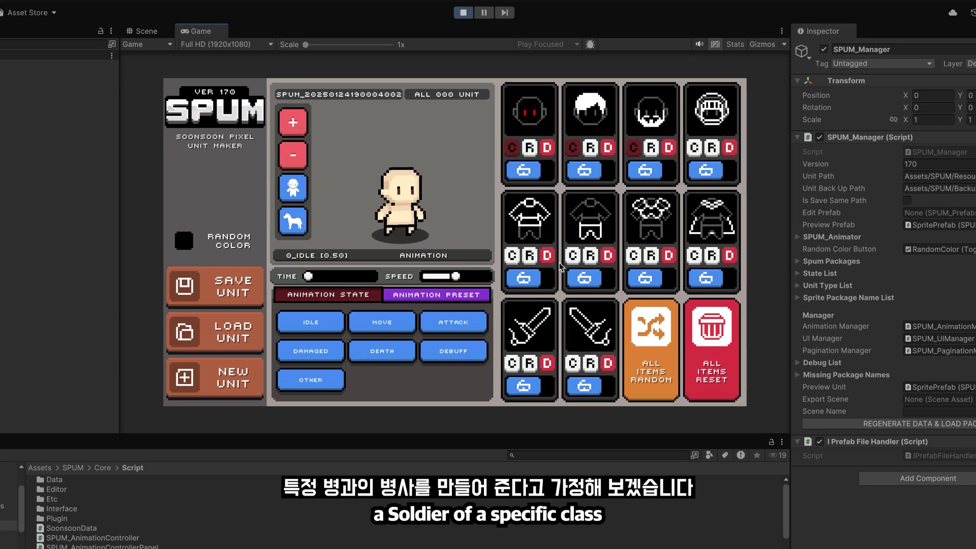
Re-roll all parts twice into a purple-hooded axe-and-shield soldier and preview its move and attack clips
left_click(654, 376)
left_click(655, 377)
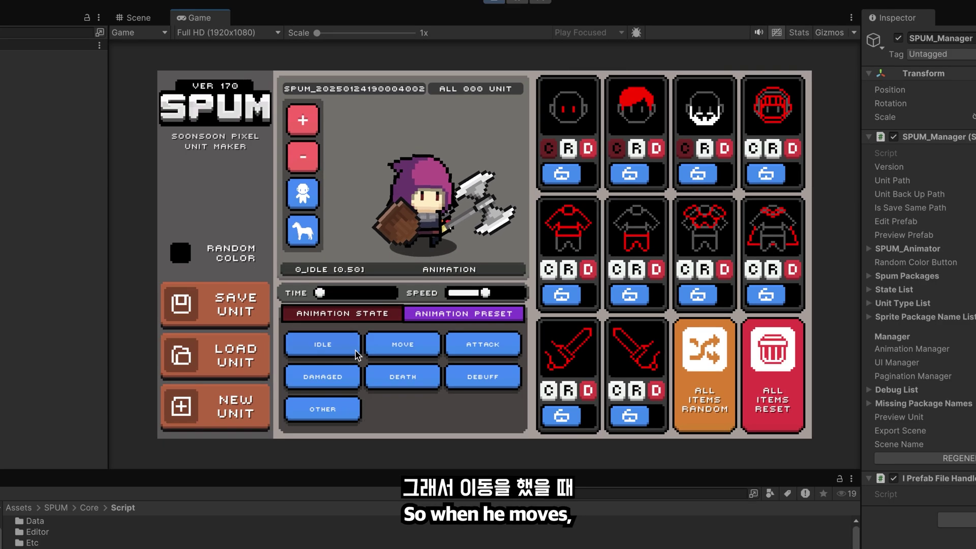
left_click(403, 346)
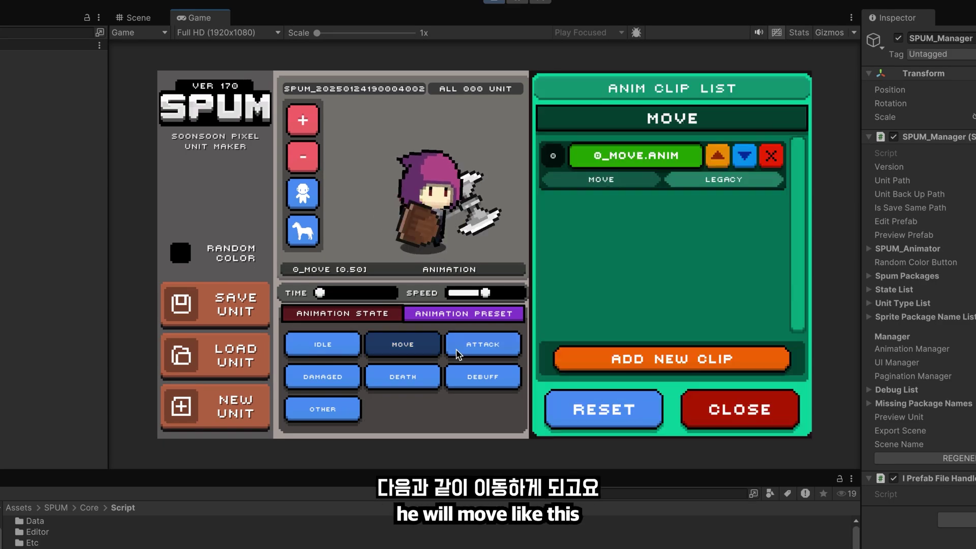
left_click(483, 346)
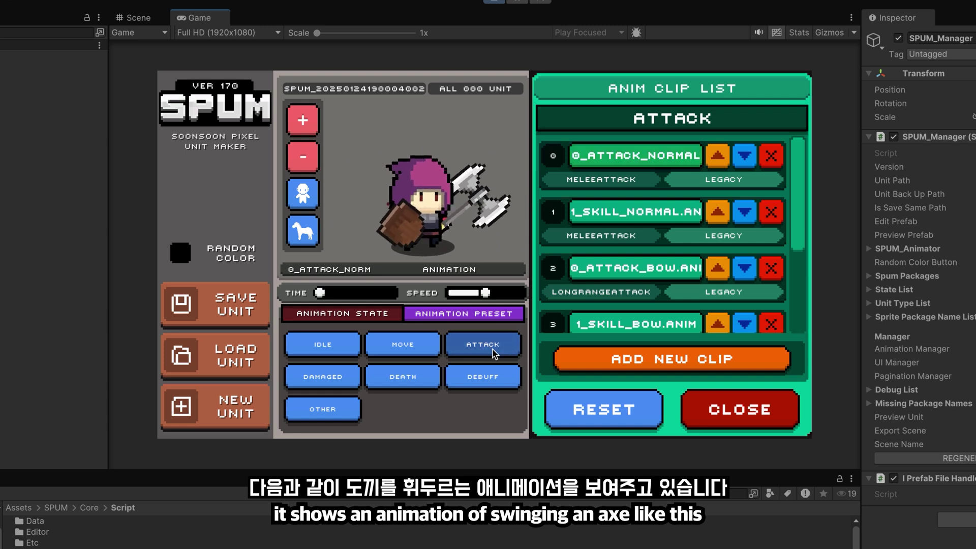
left_click(714, 399)
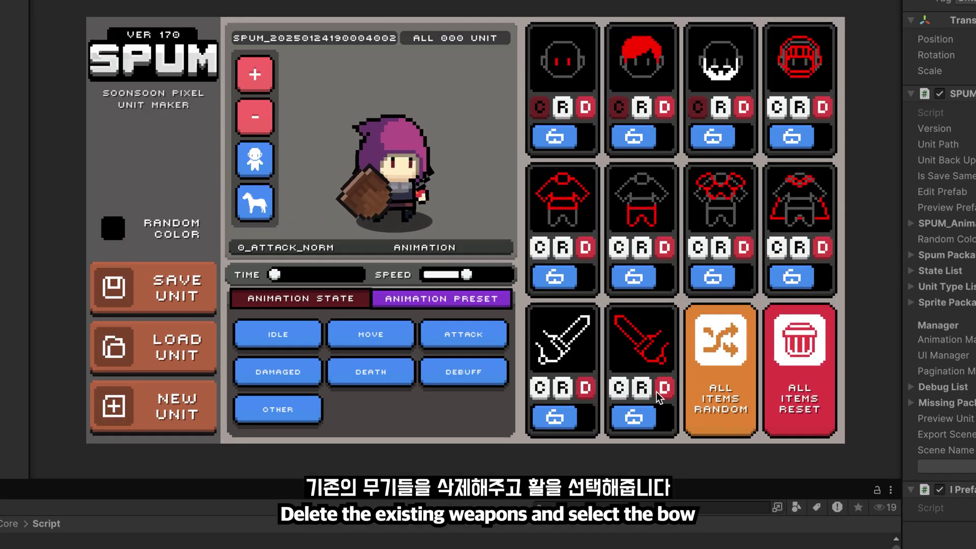
Remove the axe and shield, equip a bow with an arrow quiver on the back, and show attack clips
left_click(664, 388)
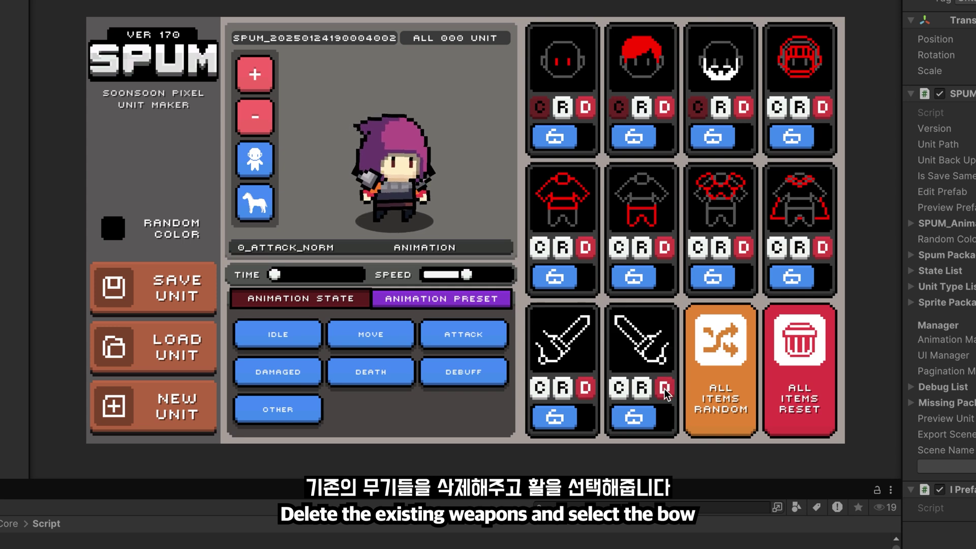
left_click(633, 417)
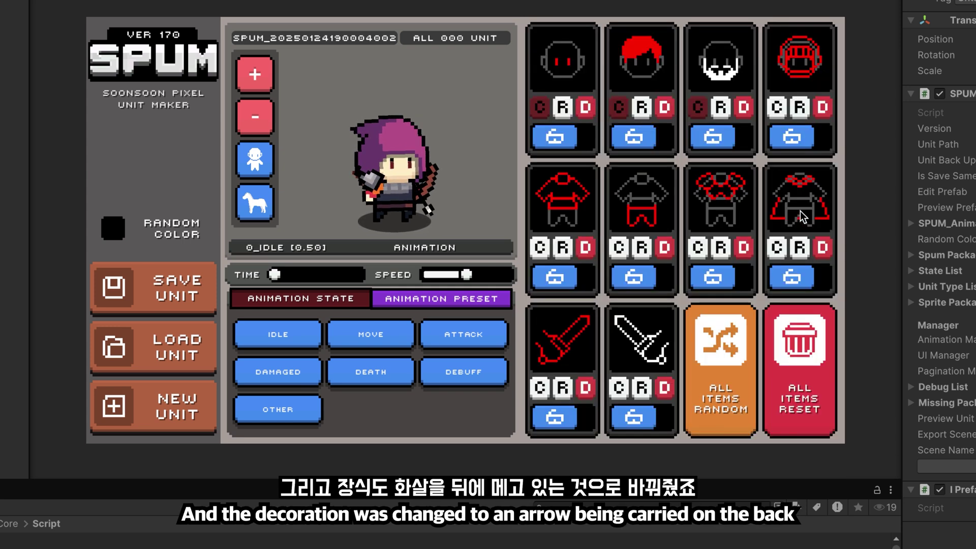
left_click(801, 212)
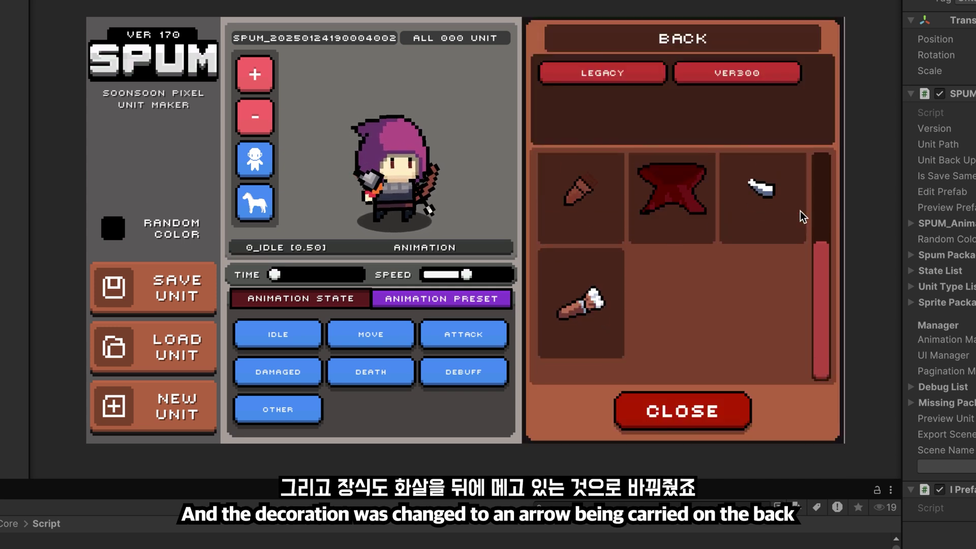
left_click(608, 326)
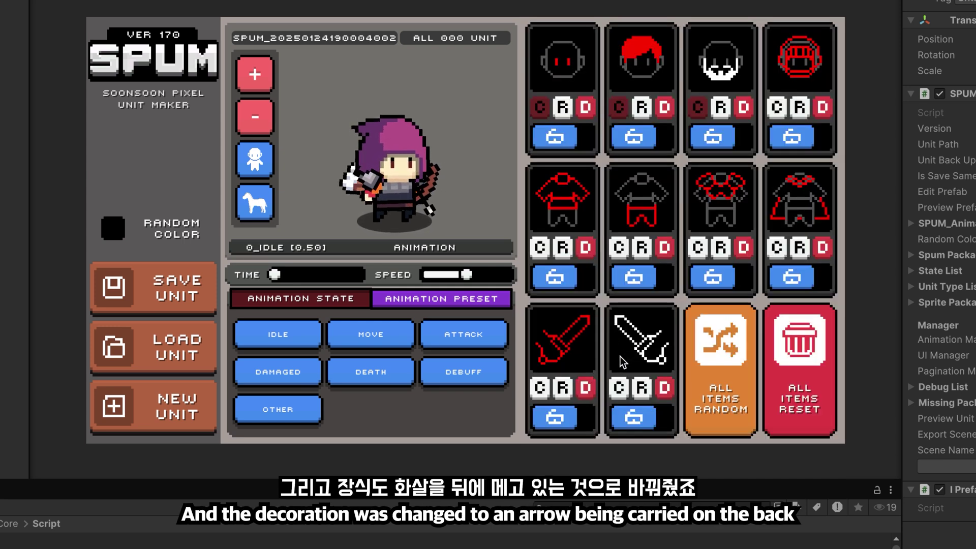
left_click(473, 340)
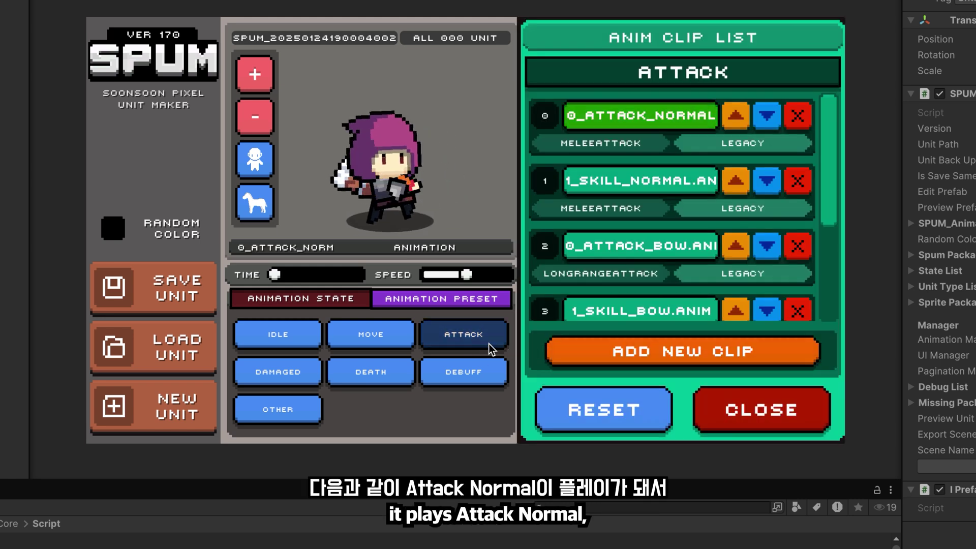
Make 0_ATTACK_BOW the attack clip, delete 0_ATTACK_NORMAL, then check the move and idle clips
left_click(488, 333)
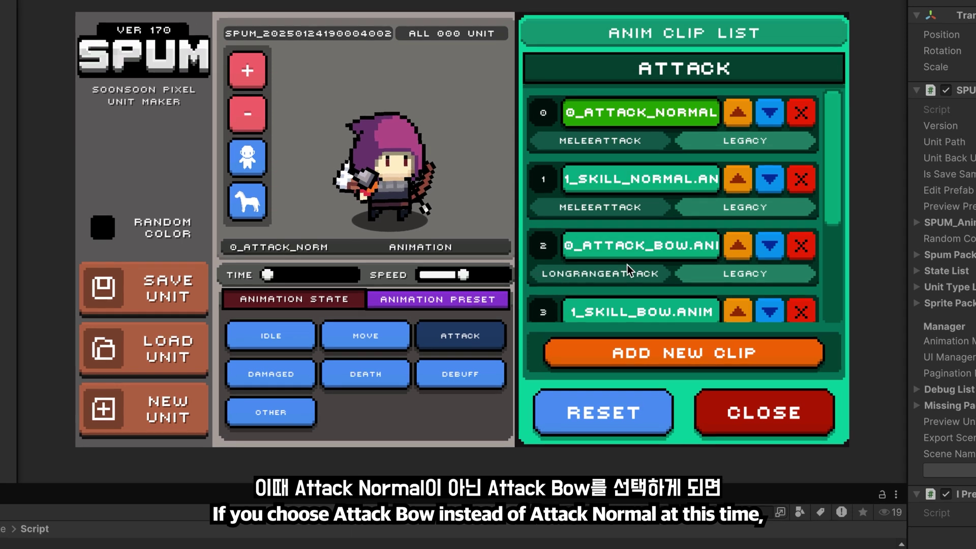
left_click(642, 247)
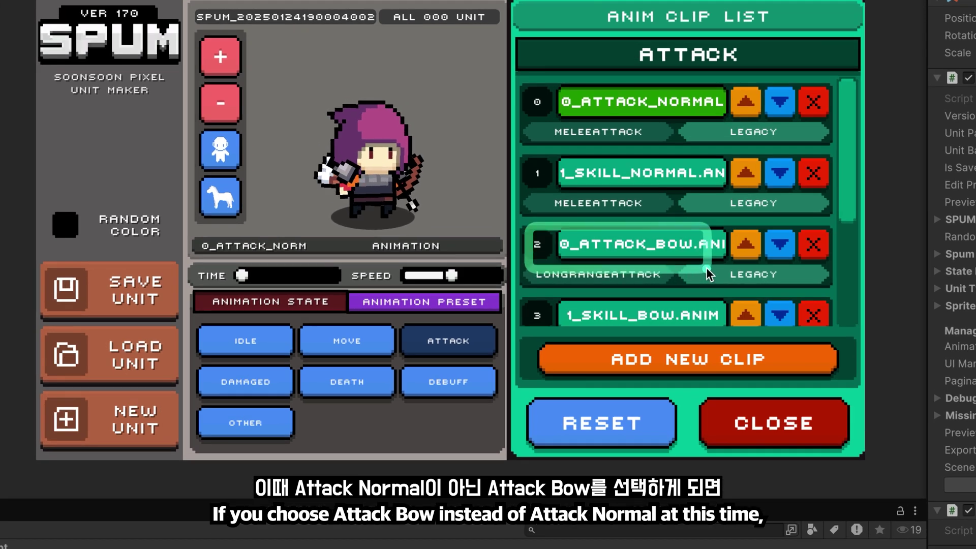
left_click(665, 248)
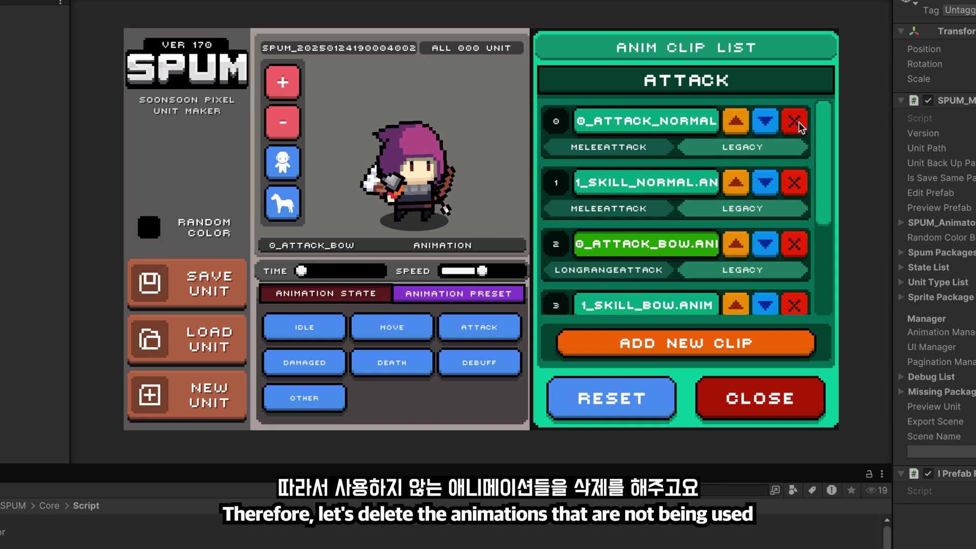
left_click(794, 122)
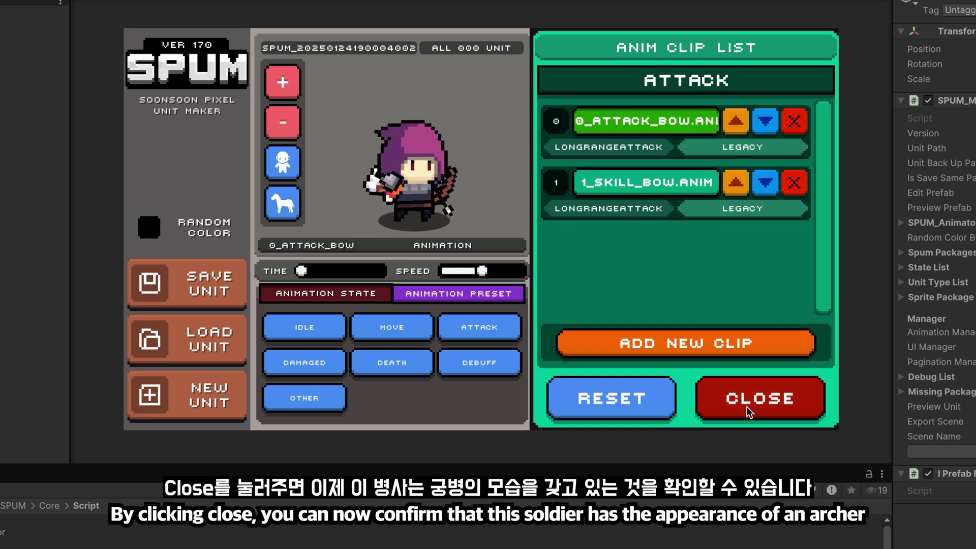
left_click(747, 407)
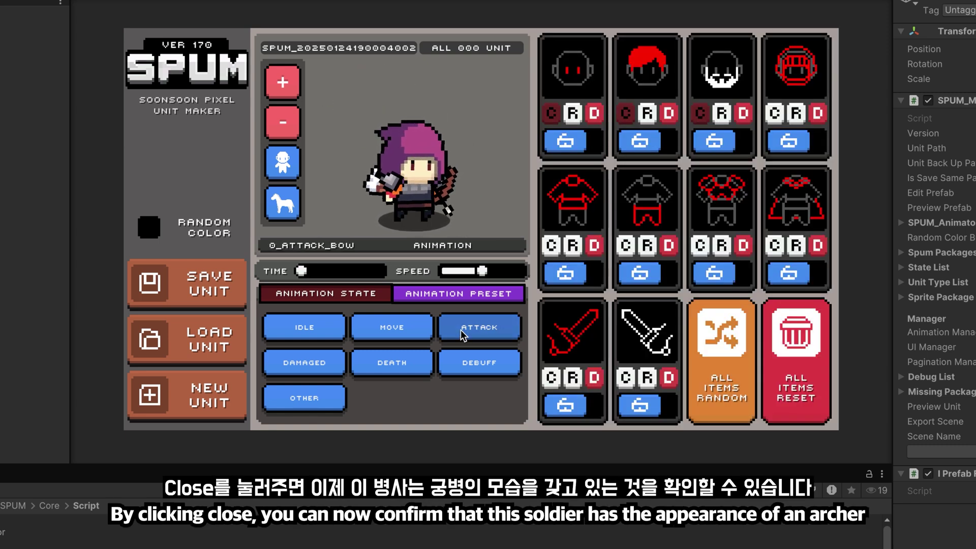
left_click(405, 328)
left_click(315, 334)
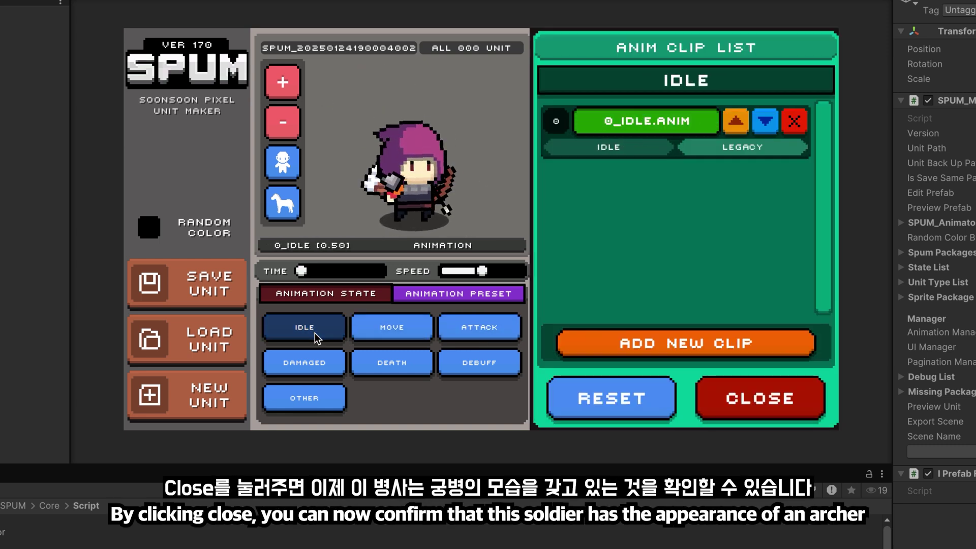
Save the archer as a unit and re-roll all parts several times for a new design
left_click(196, 295)
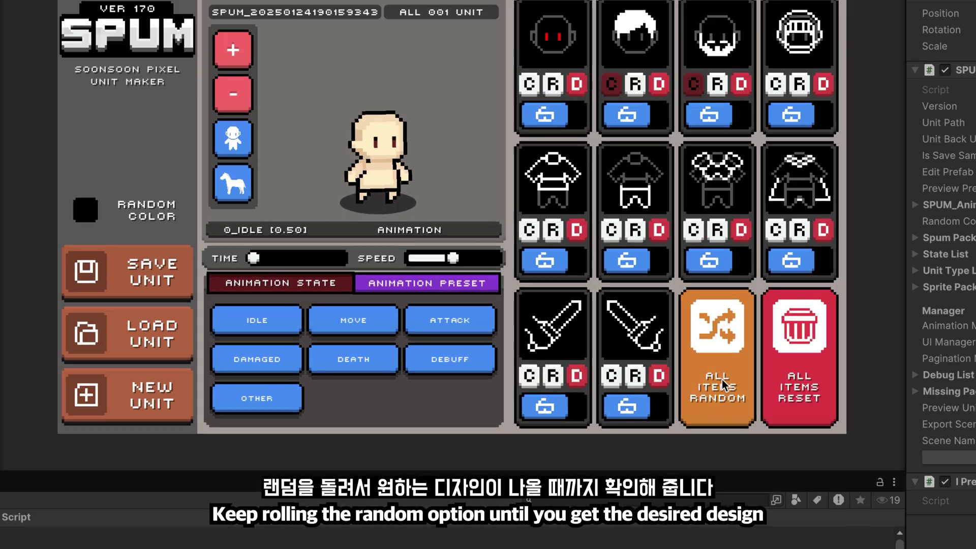
left_click(727, 381)
left_click(724, 380)
left_click(726, 379)
left_click(728, 377)
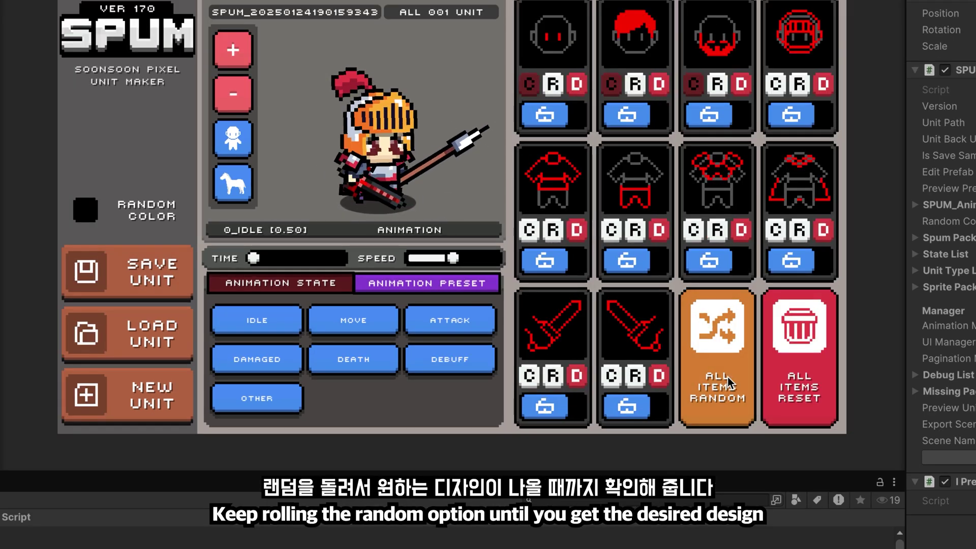
left_click(730, 378)
left_click(730, 377)
left_click(731, 369)
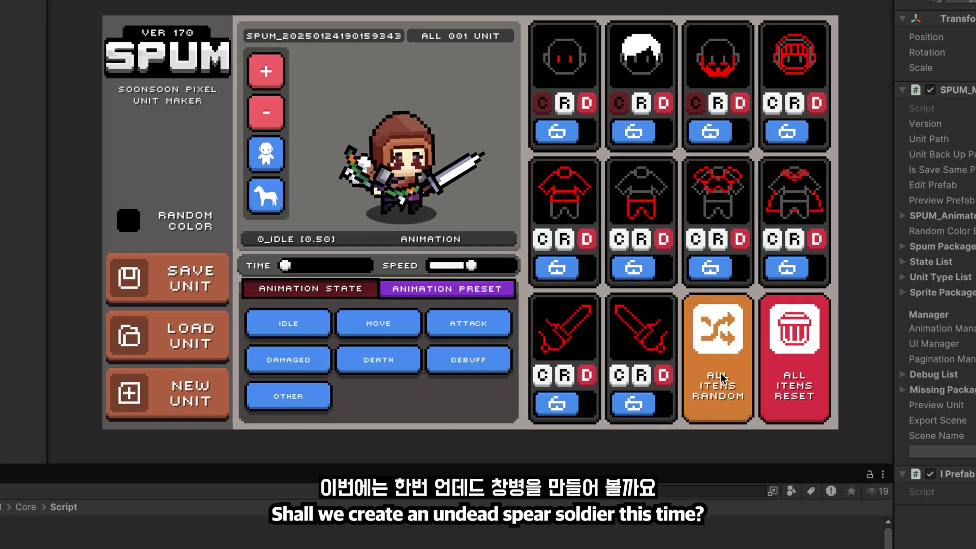
Give the new unit an undead skeleton body, eyes, a horned helmet, armor and a spear
left_click(282, 185)
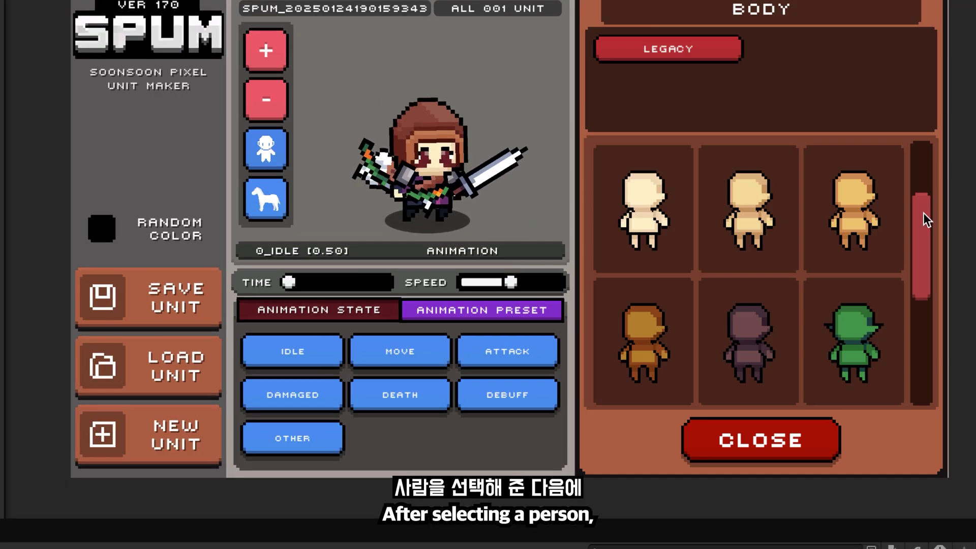
scroll(926, 220, "down", 3)
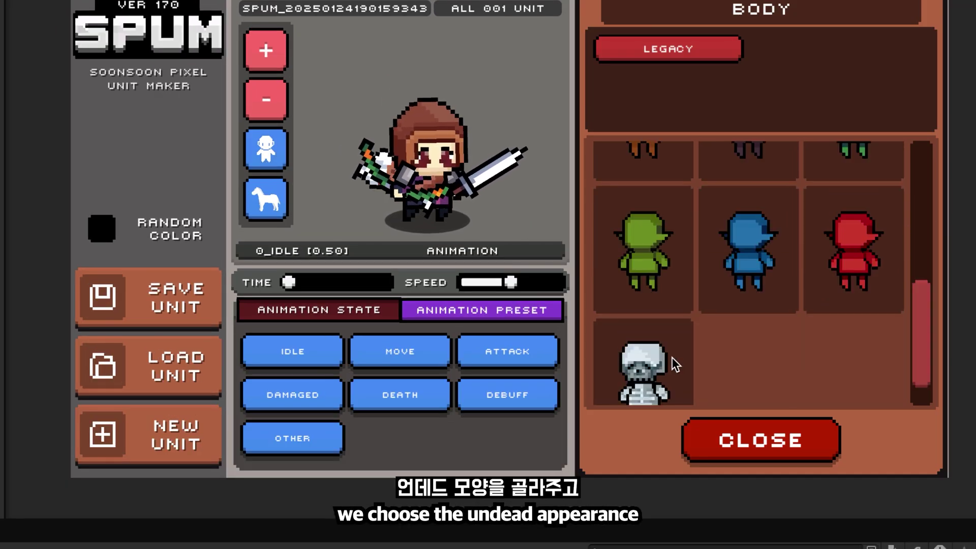
left_click(672, 365)
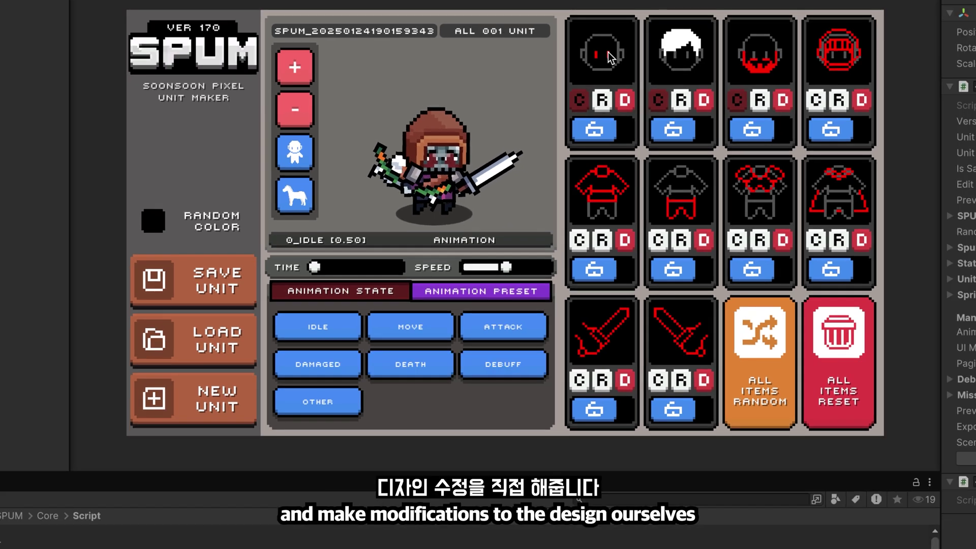
left_click(622, 37)
left_click(803, 237)
left_click(702, 72)
left_click(807, 207)
left_click(817, 206)
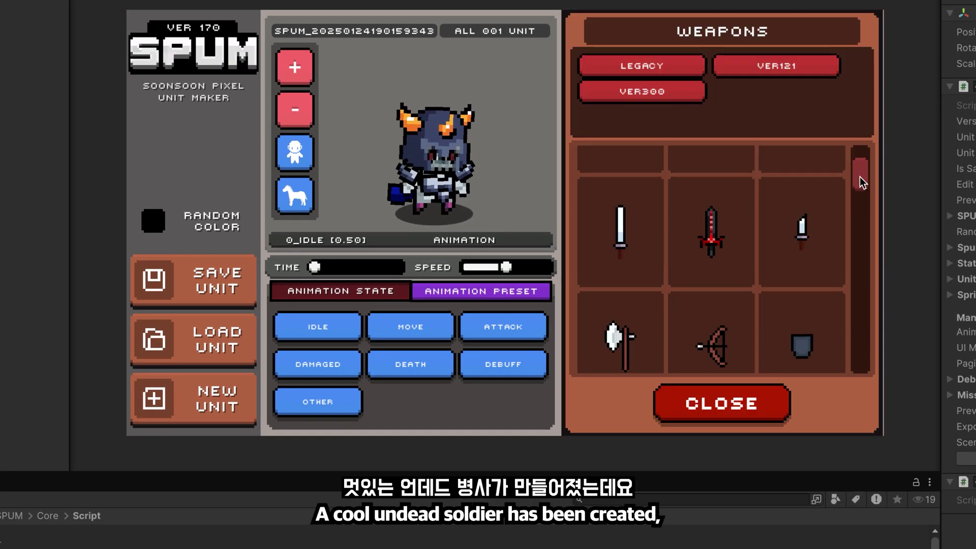
scroll(712, 260, "up", 1)
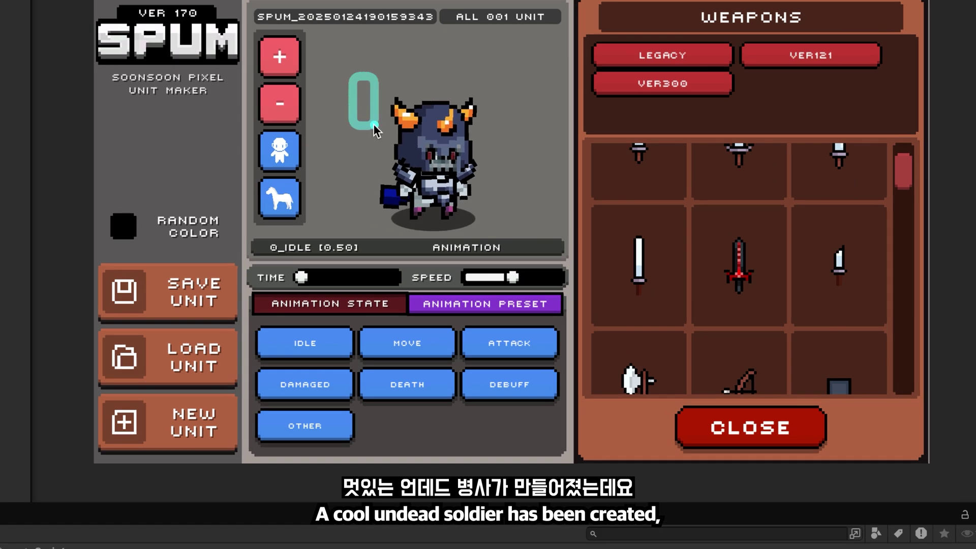
left_click_drag(905, 181, 906, 256)
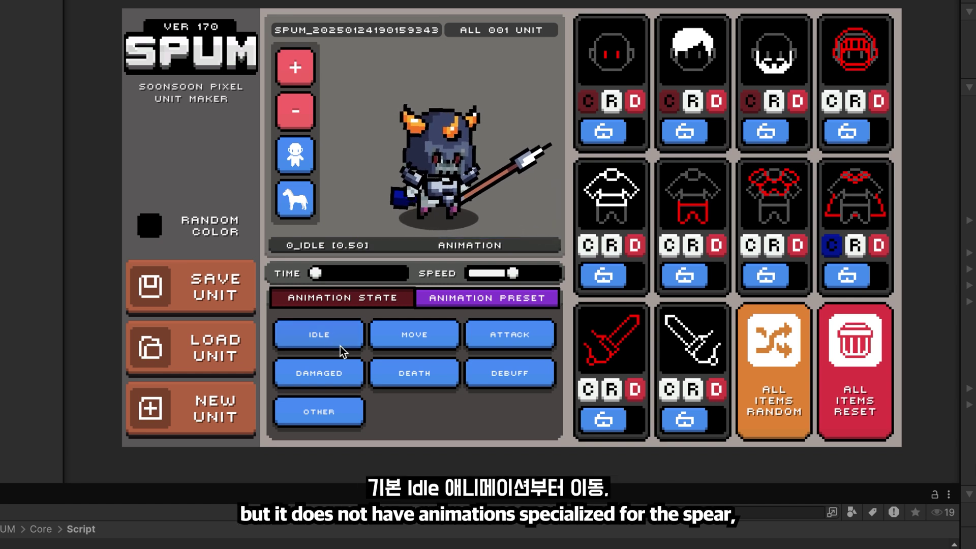
Cycle through the move, attack and idle clip lists, ending on idle with its single 0_IDLE clip
left_click(406, 341)
left_click(508, 337)
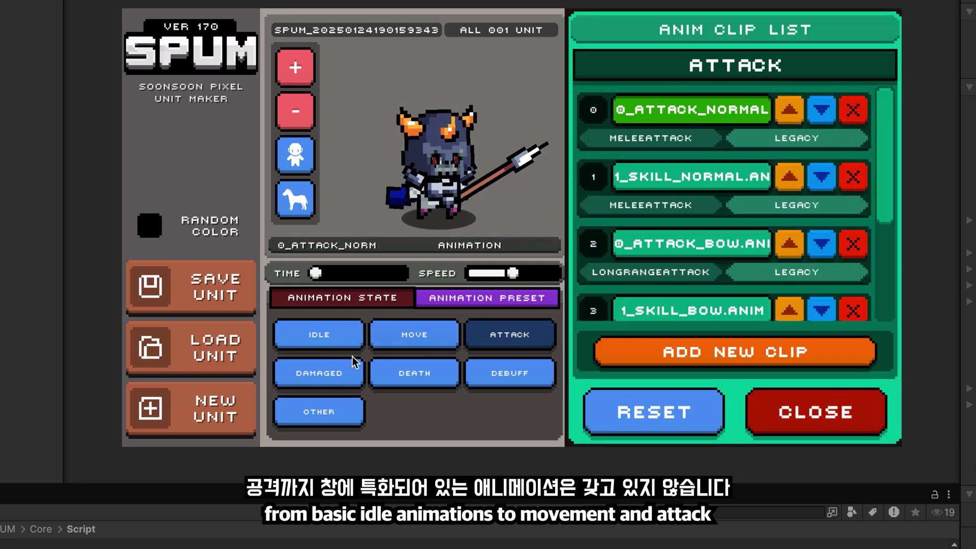
left_click(353, 341)
left_click(404, 340)
left_click(511, 337)
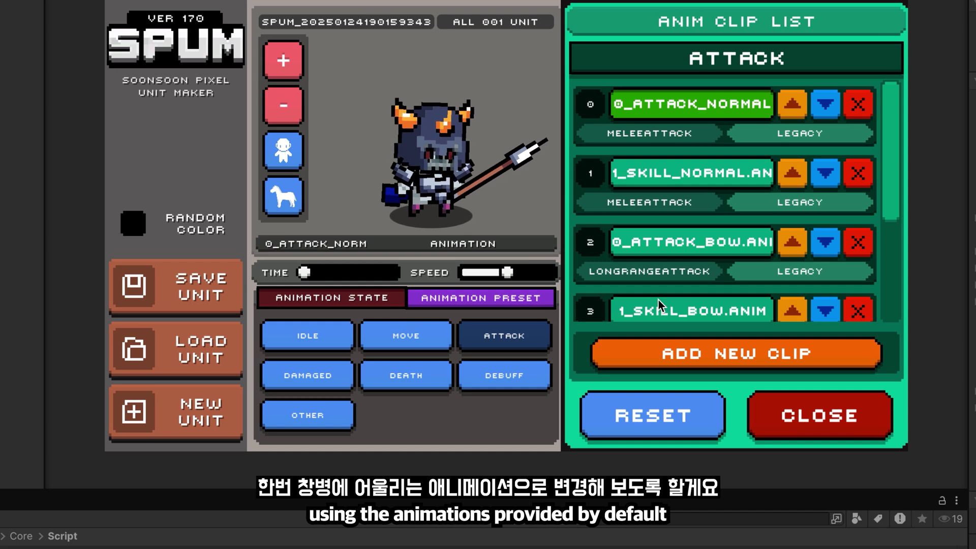
left_click(307, 337)
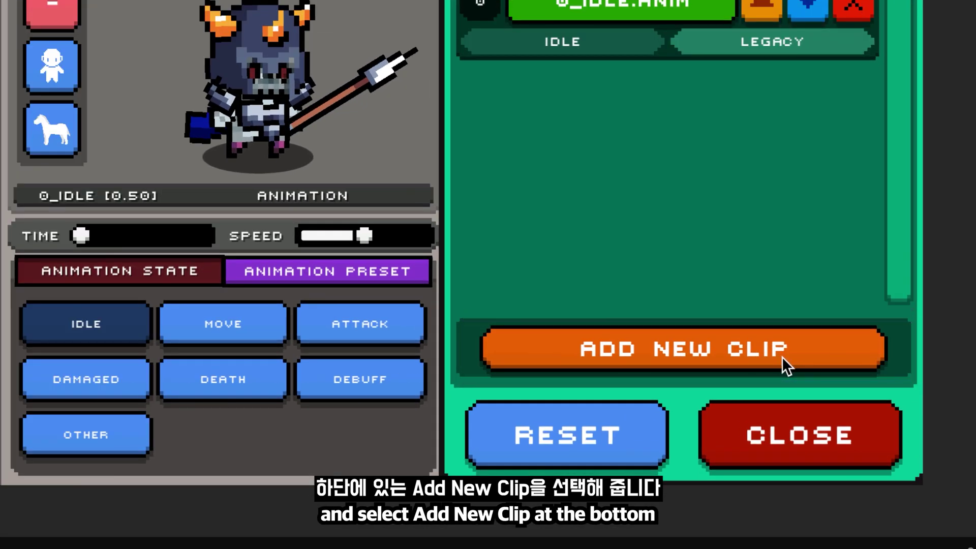
Add the Ver300 LONGSPEAR_IDLE clip and remove the legacy 0_IDLE clip from the idle list
left_click(809, 359)
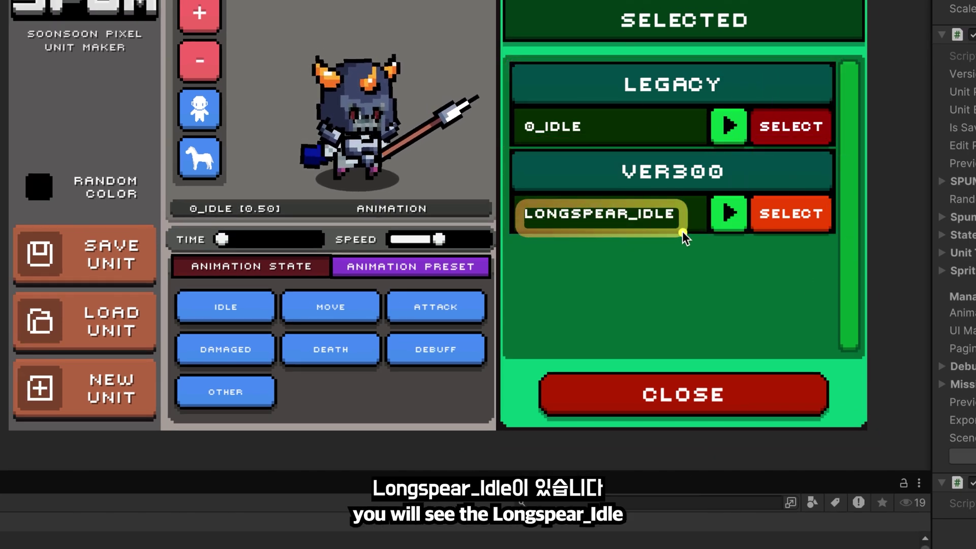
left_click(719, 217)
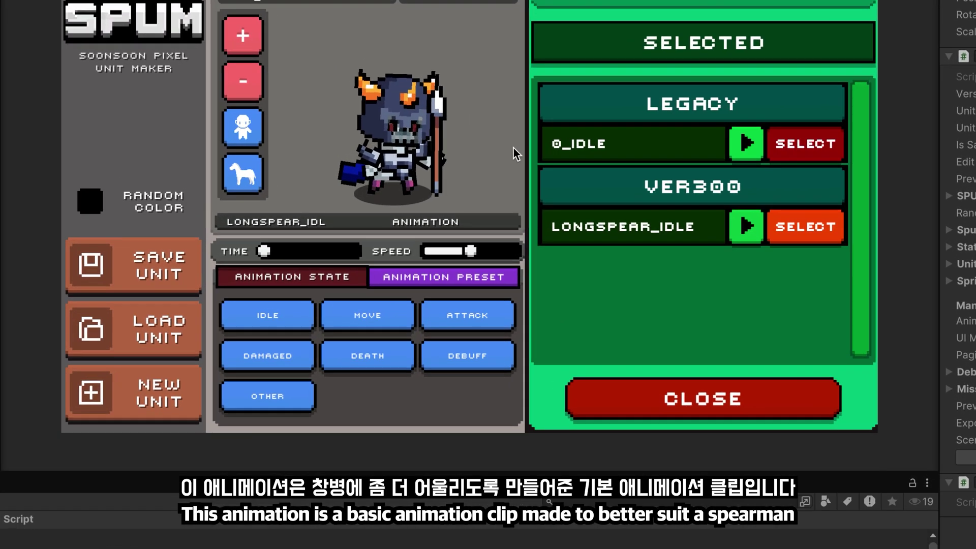
left_click(812, 151)
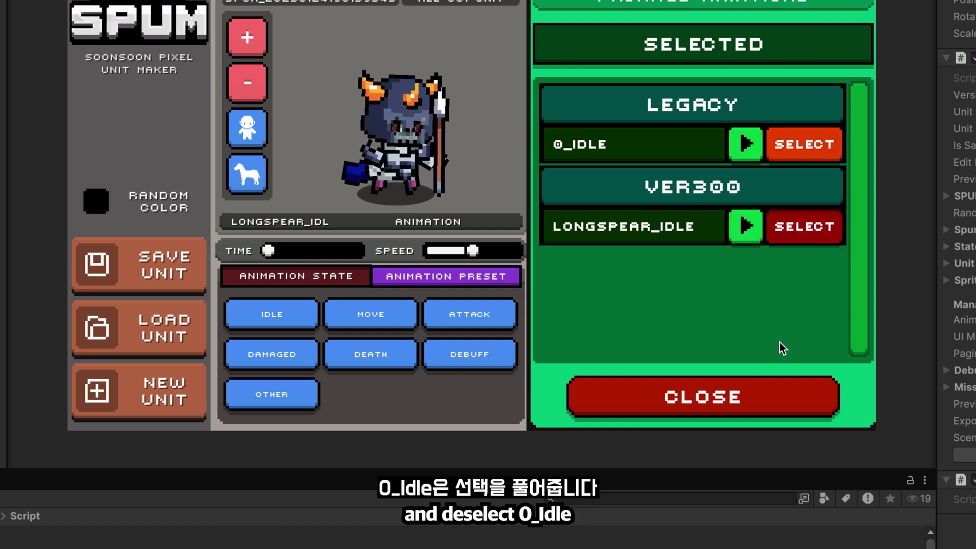
left_click(763, 396)
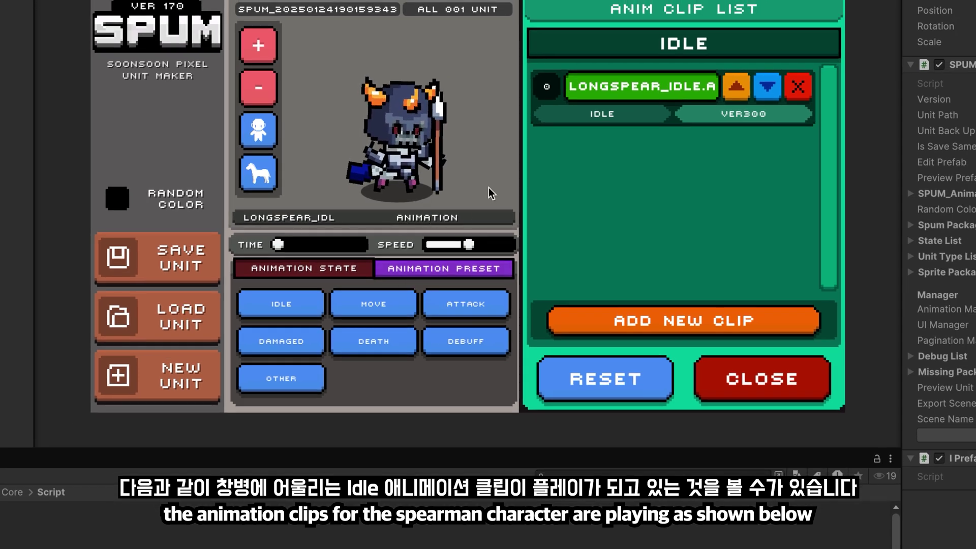
left_click(375, 304)
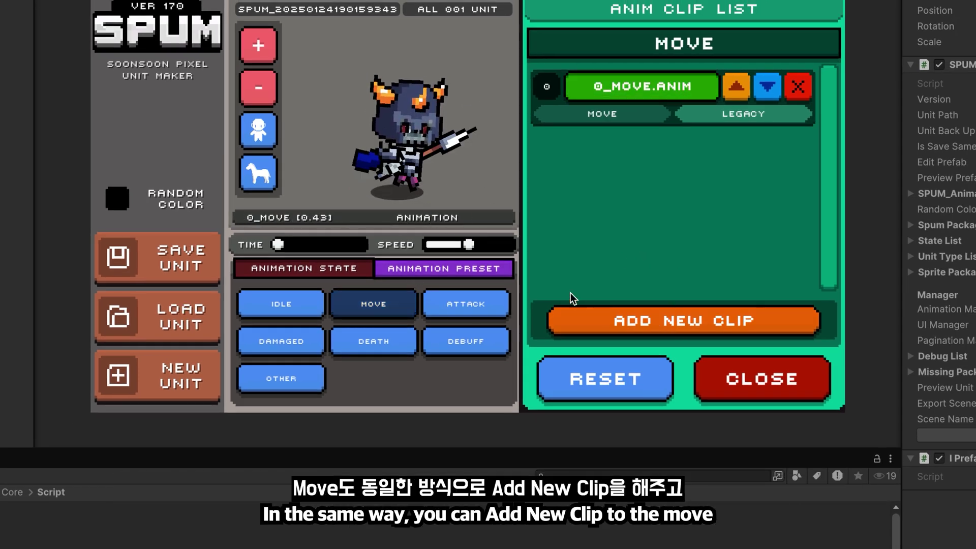
Replace the legacy 0_MOVE clip with the Ver300 LONGSPEAR_WALK clip in the move list
left_click(575, 320)
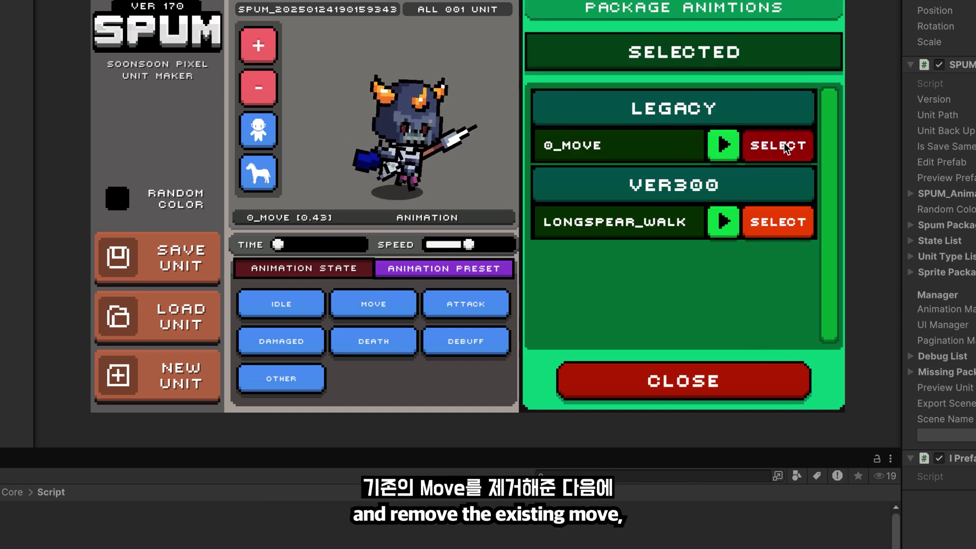
left_click(789, 224)
left_click(659, 387)
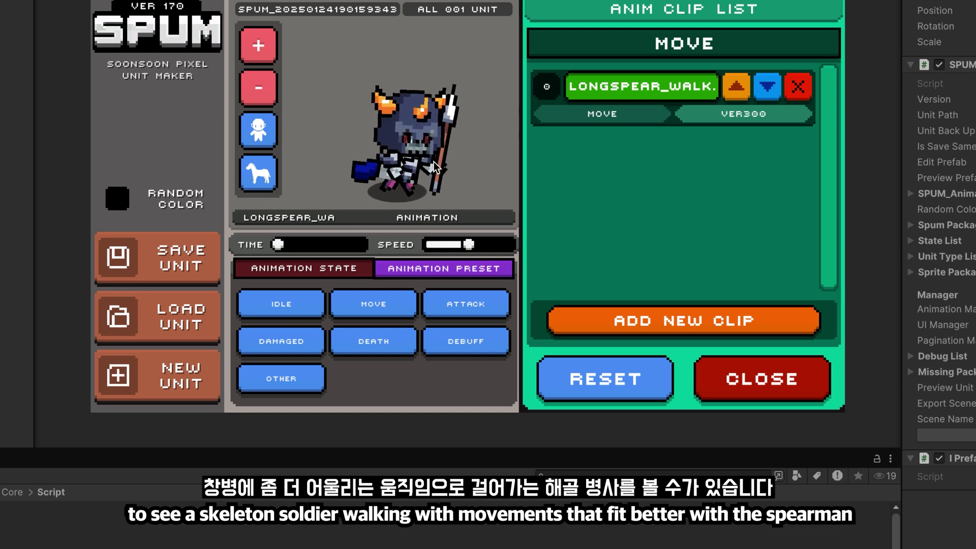
Remove the legacy attack clips and add the Ver300 LONGSPEARATTACK clip as the only attack
left_click(470, 309)
mouse_move(832, 156)
left_mouse_down()
mouse_move(827, 256)
mouse_move(838, 133)
mouse_move(830, 212)
mouse_move(831, 143)
mouse_move(829, 178)
mouse_move(827, 154)
left_mouse_up()
scroll(830, 209, "up", 2)
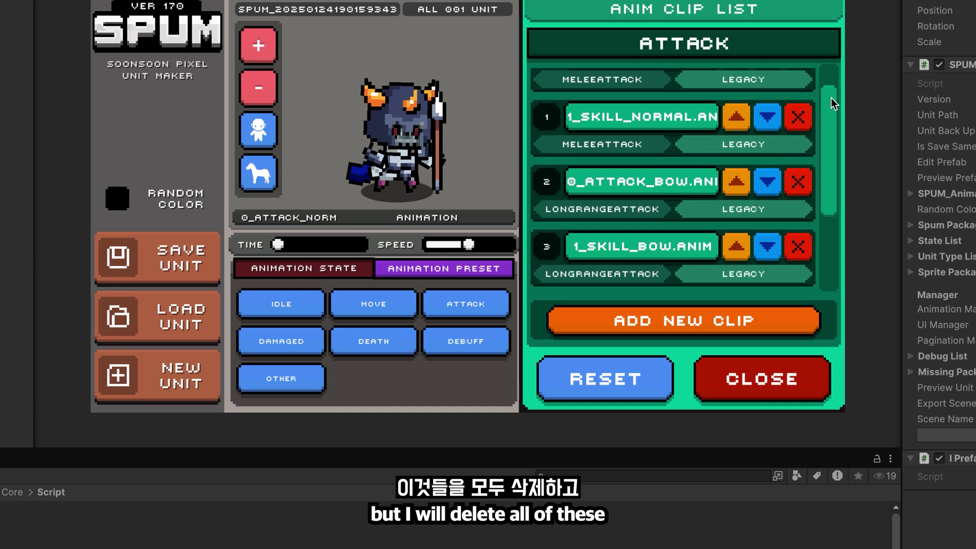
scroll(832, 102, "up", 3)
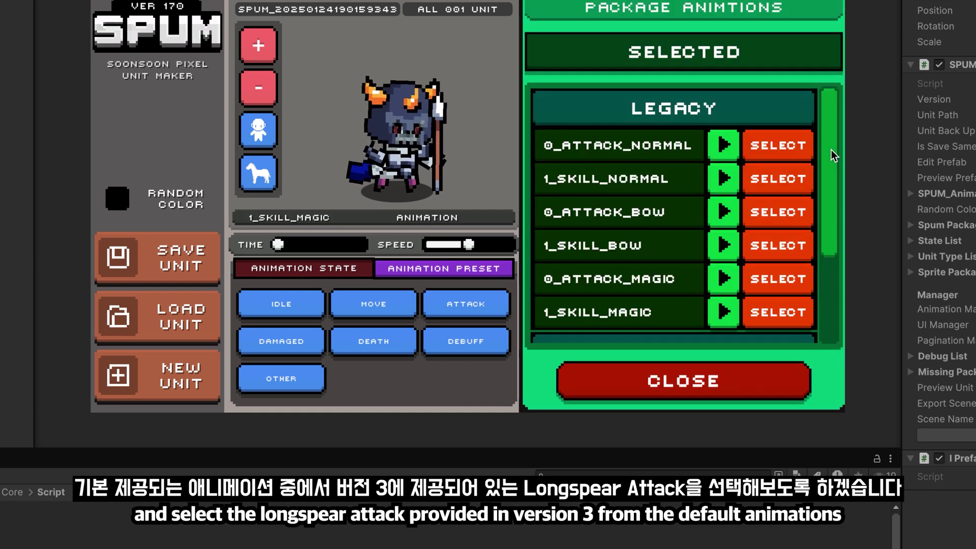
scroll(833, 163, "down", 5)
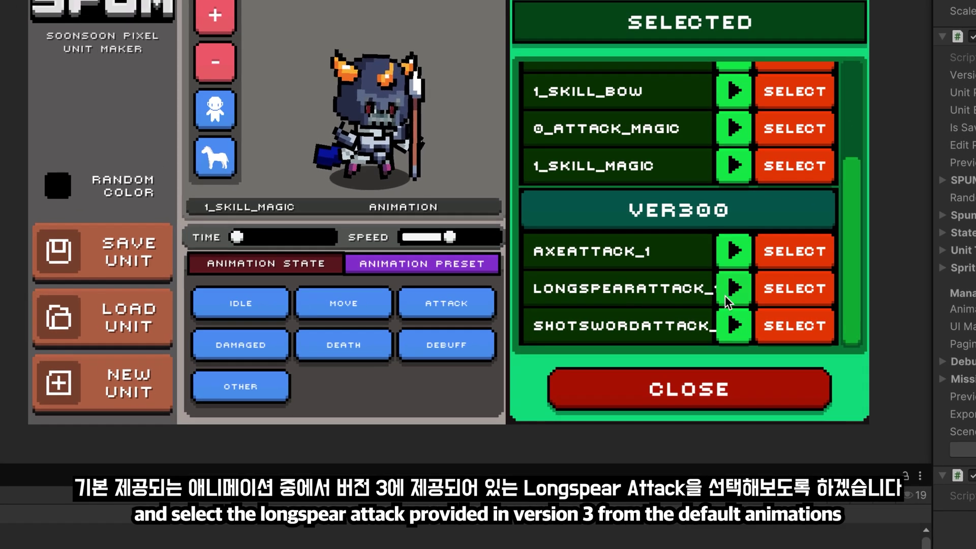
left_click(788, 288)
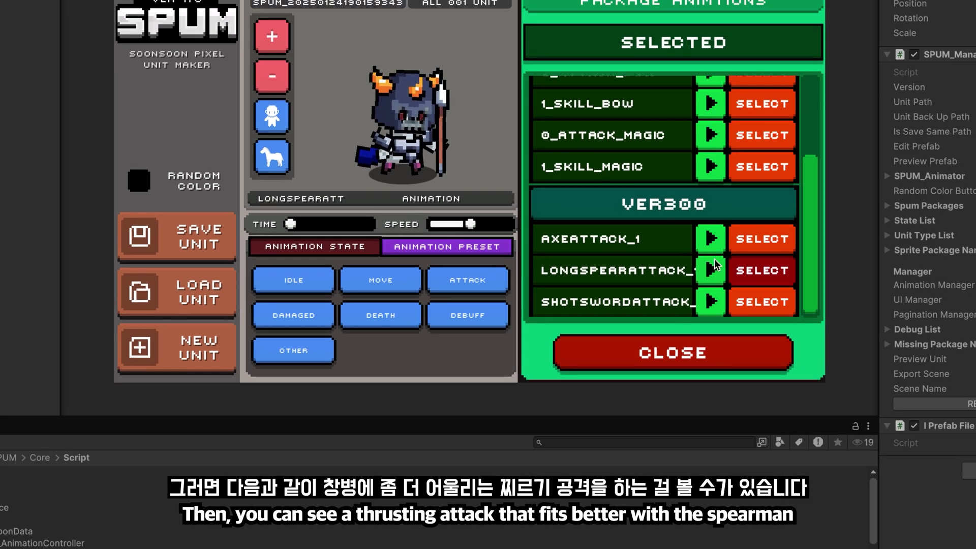
left_click(695, 323)
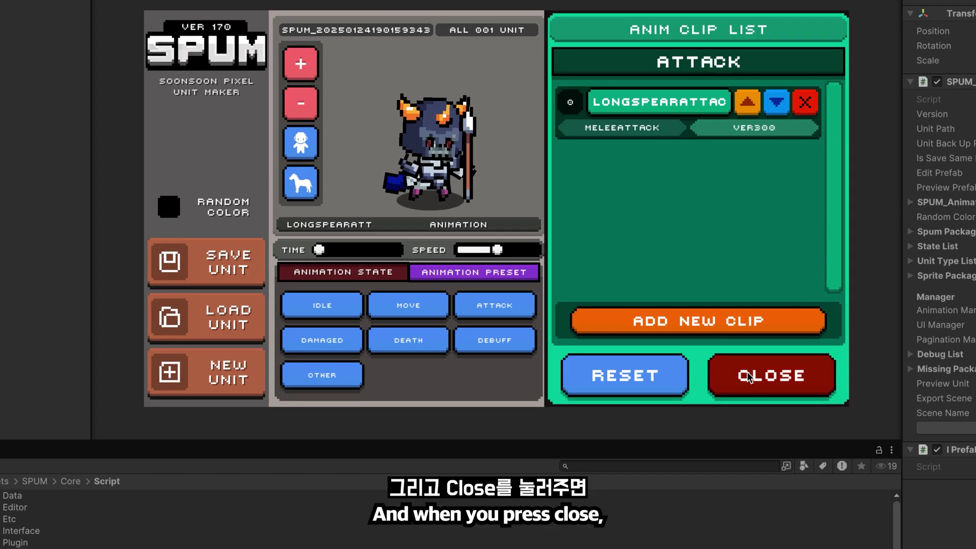
left_click(747, 377)
Preview the idle, walking and thrusting attack animations, then save the spearman unit
left_click(323, 305)
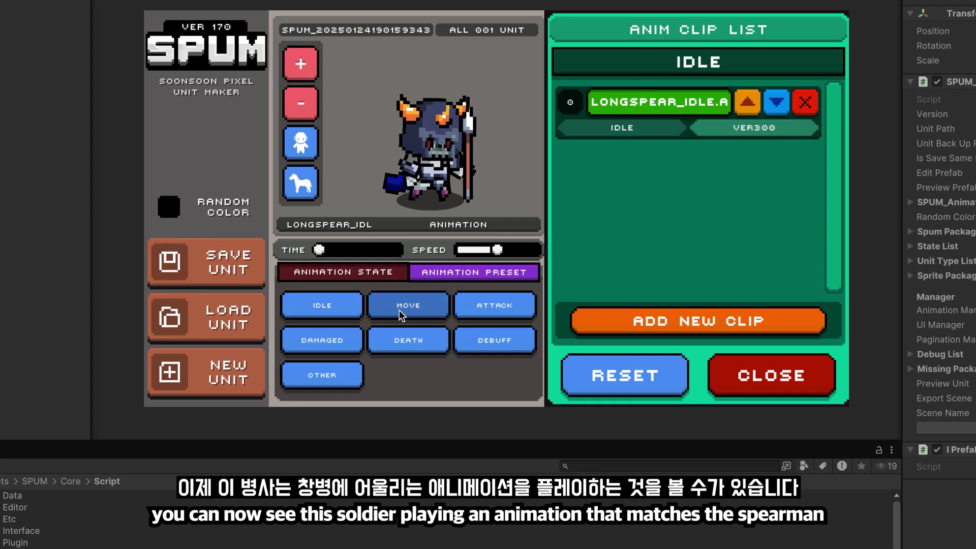
left_click(412, 308)
left_click(487, 307)
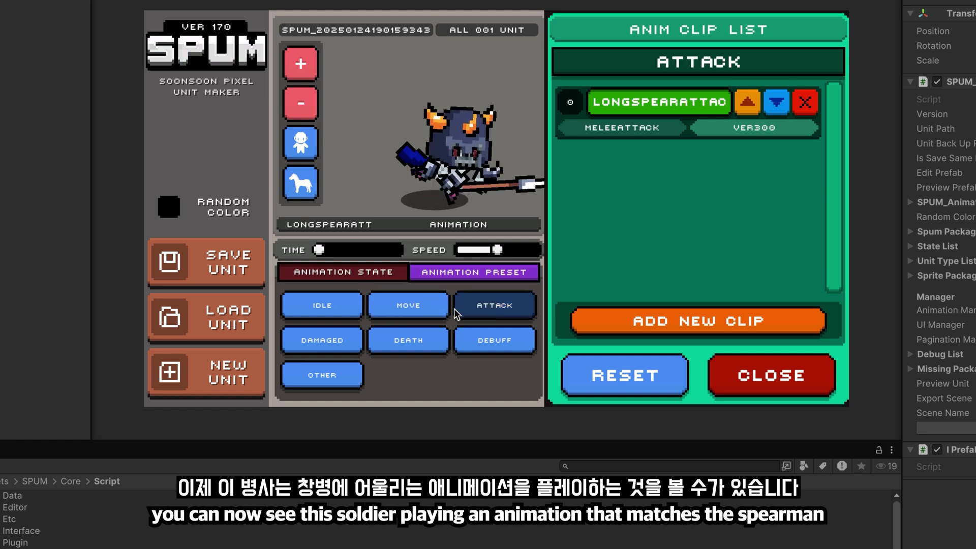
left_click(323, 305)
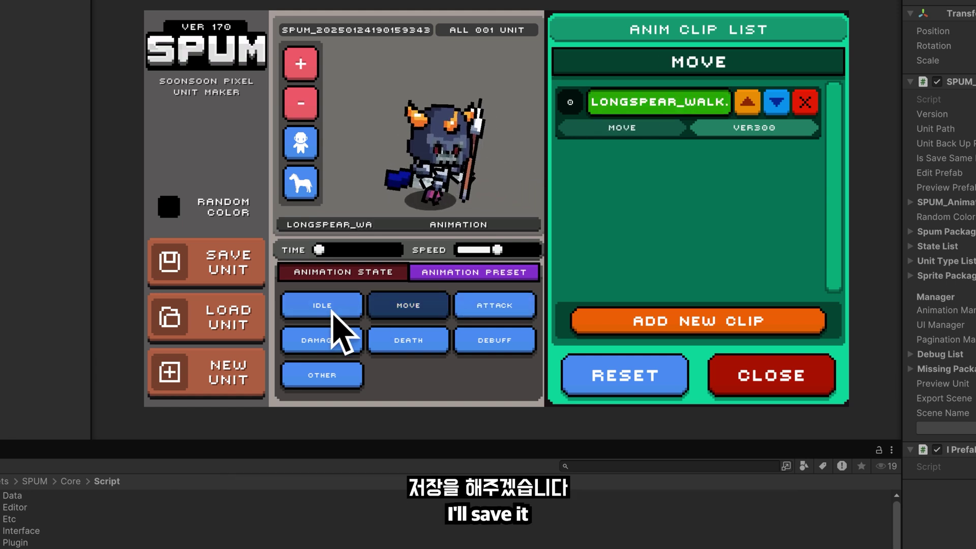
left_click(334, 312)
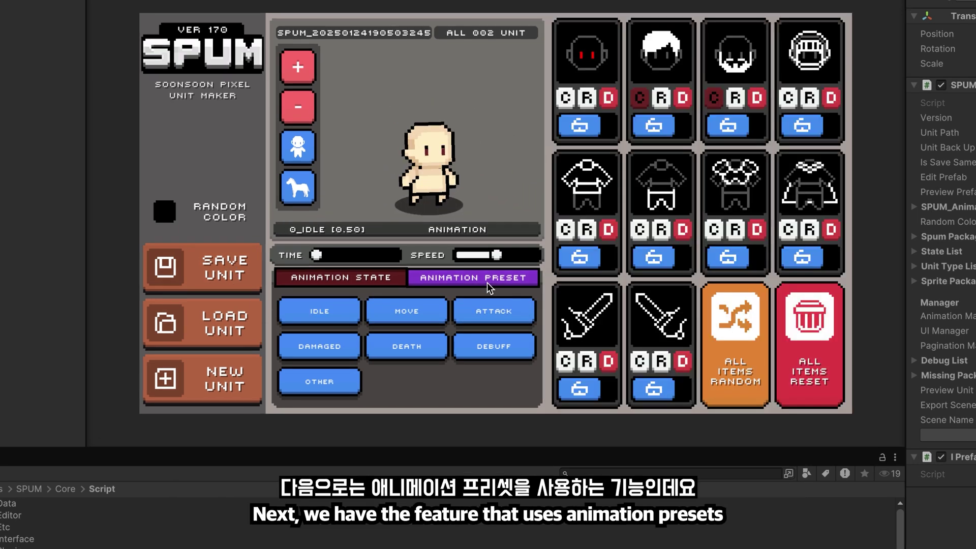
Reload the saved horned spearman from Load Unit Data and show its empty Animation Preset panel
left_click(418, 276)
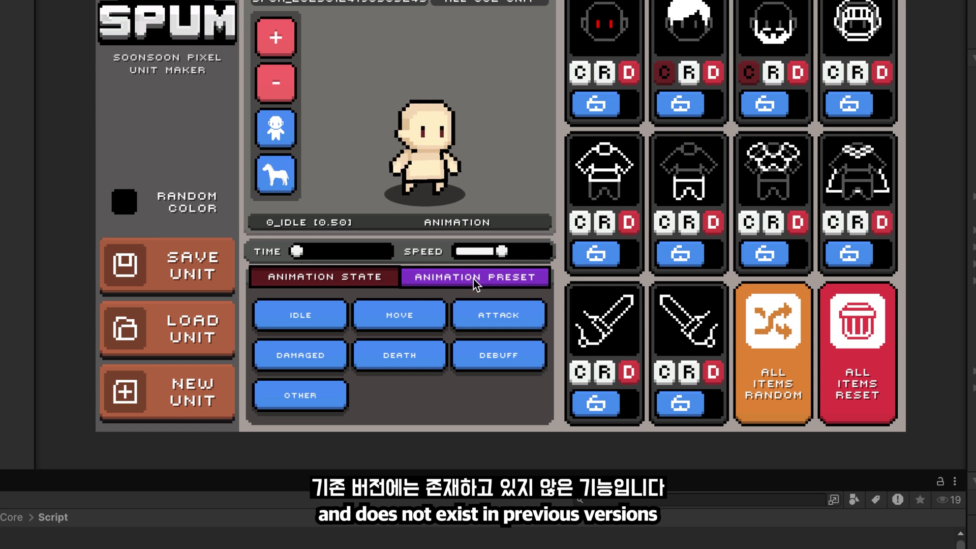
left_click(221, 336)
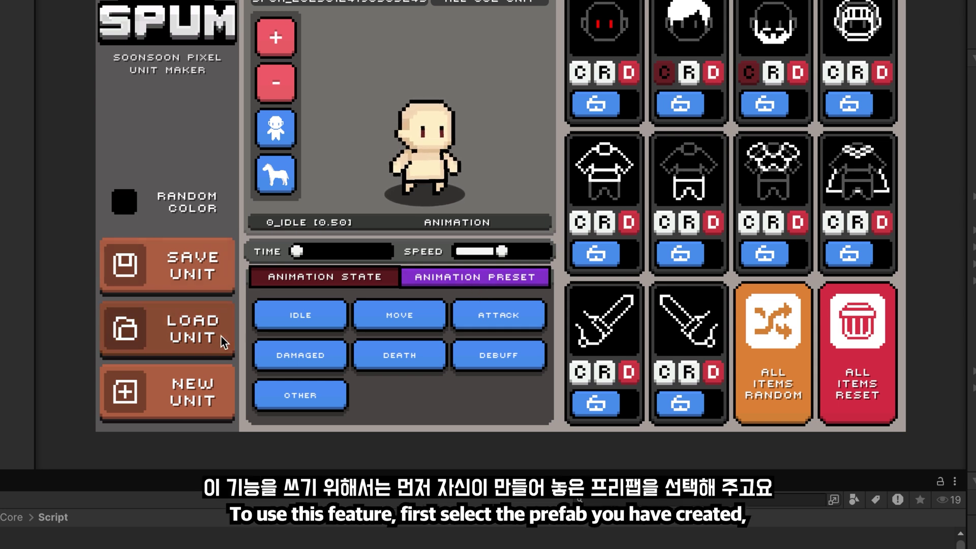
left_click(567, 127)
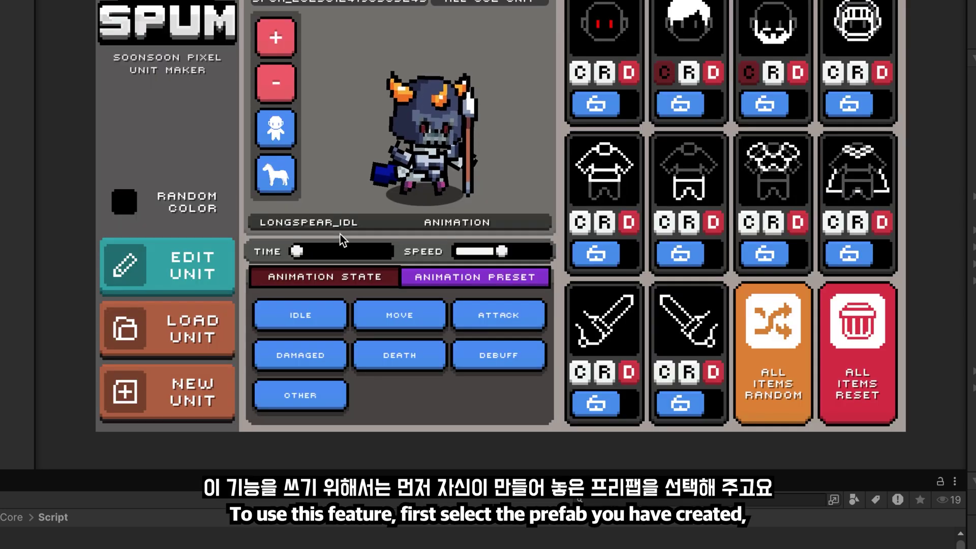
left_click(222, 355)
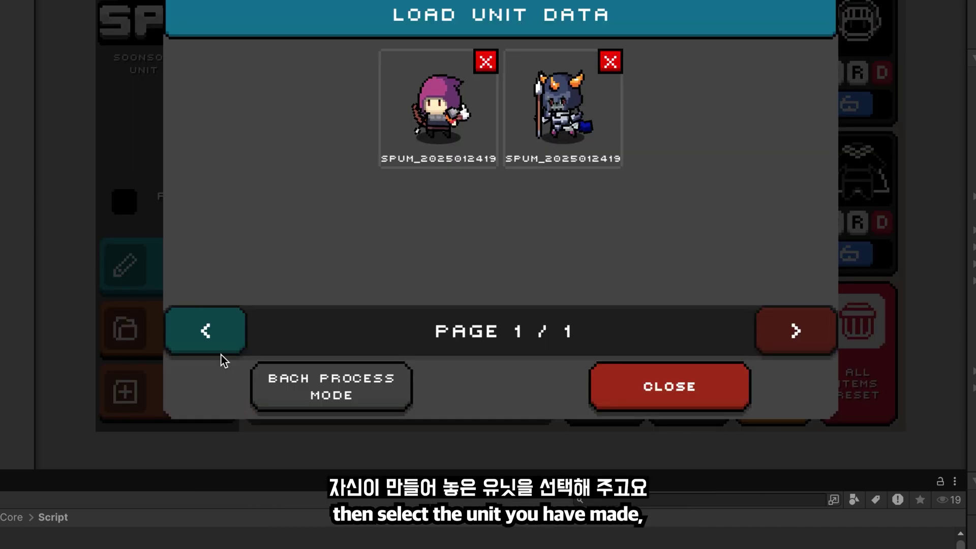
left_click(556, 113)
left_click(407, 273)
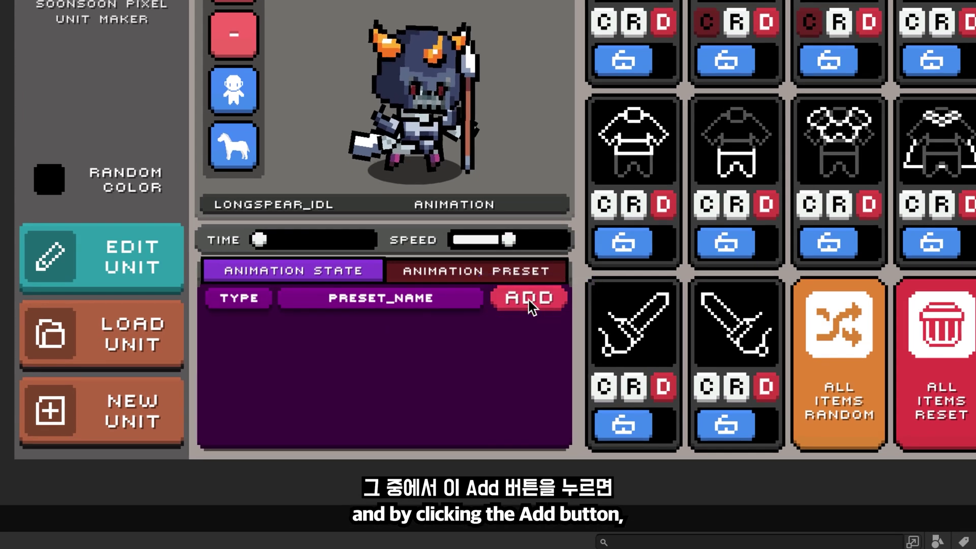
Add a preset from the spearman's current animations and name it 'Spear'
left_click(529, 300)
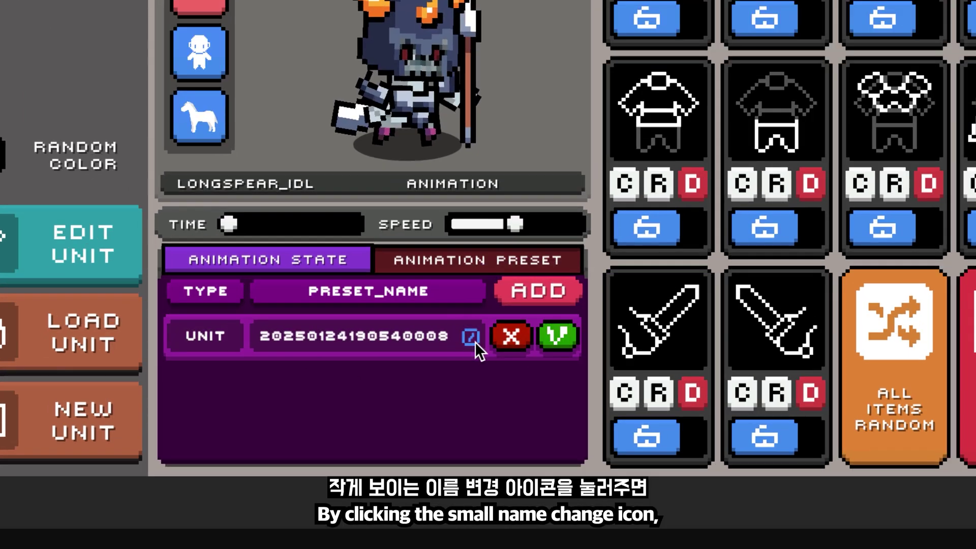
left_click(471, 337)
type("D")
key("BackSpace")
type("Spear")
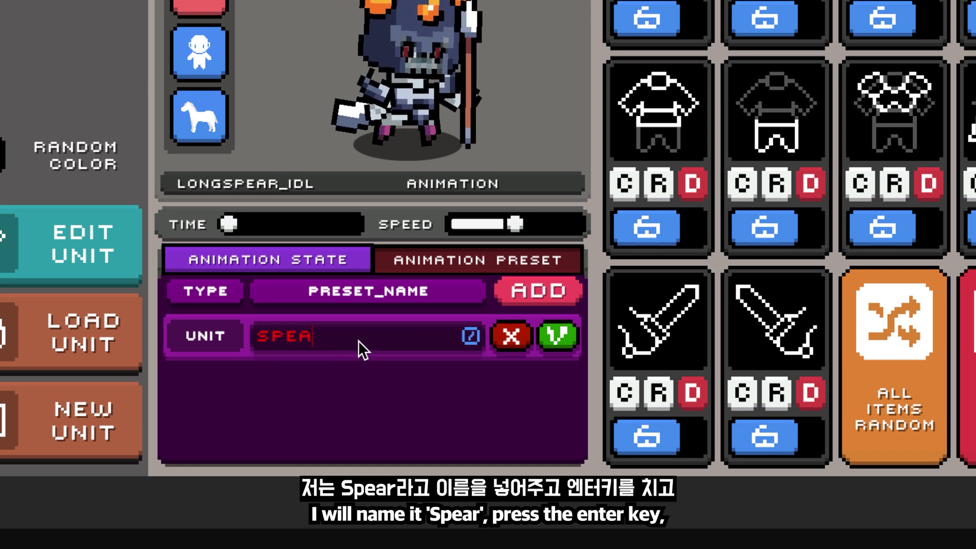
key("Return")
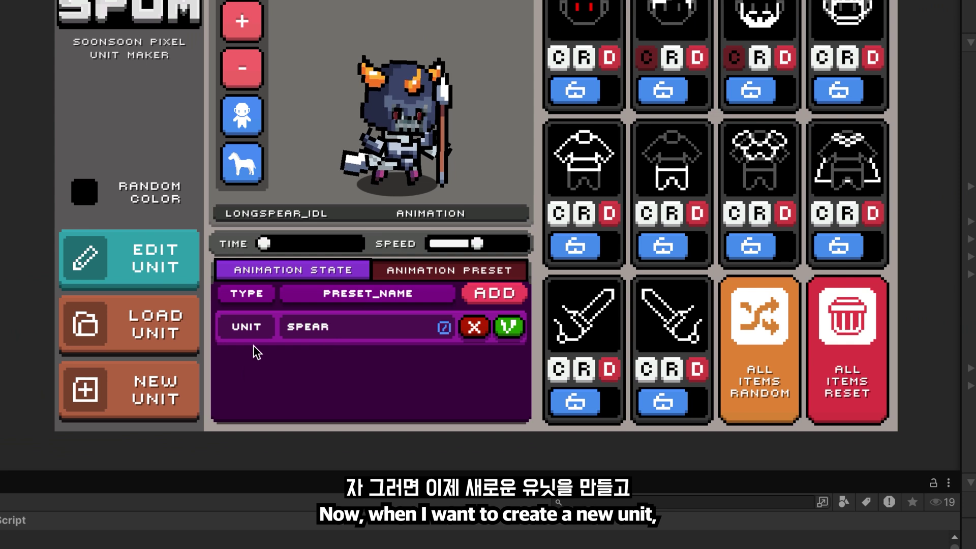
left_click(172, 395)
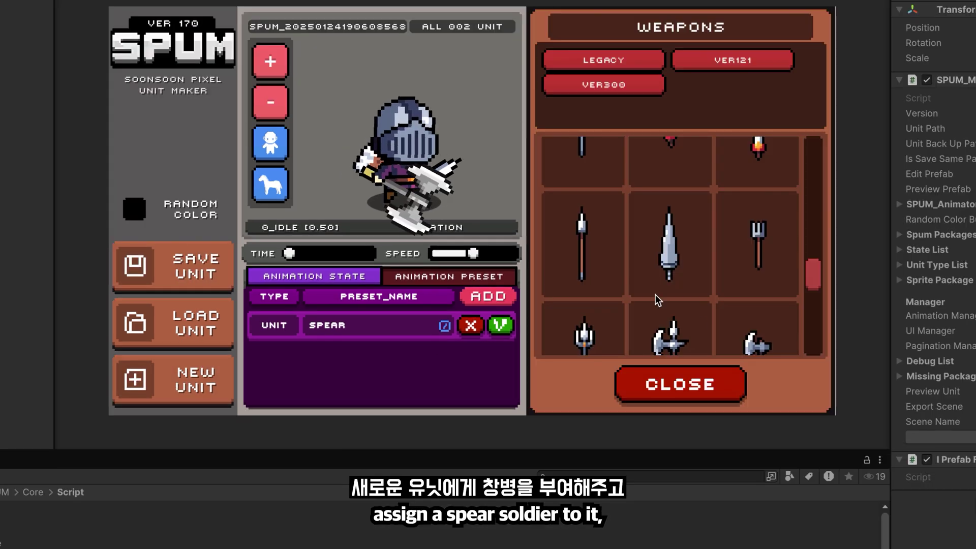
Equip the unit with a long spear, apply the SPEAR animation preset, and save it as the third unit
left_click(631, 331)
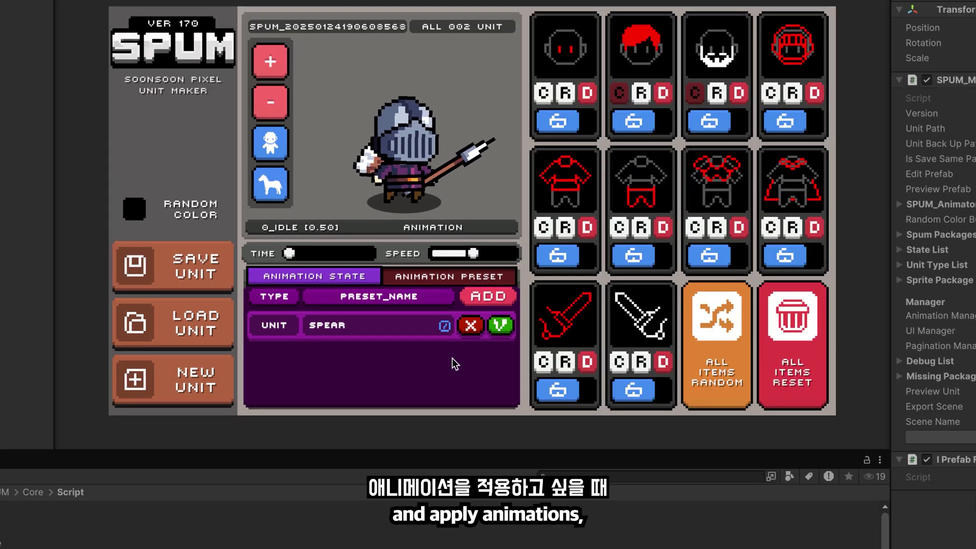
left_click(438, 277)
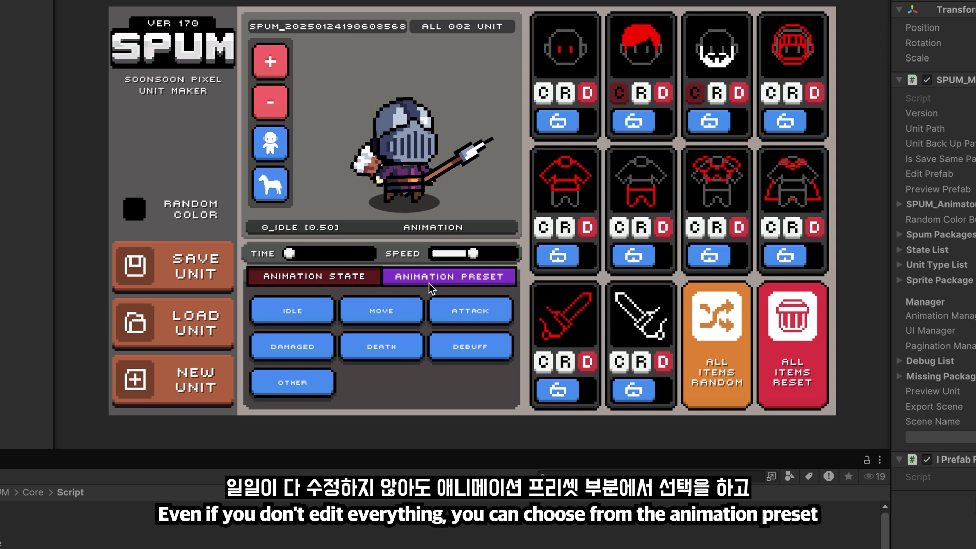
left_click(471, 279)
left_click(318, 323)
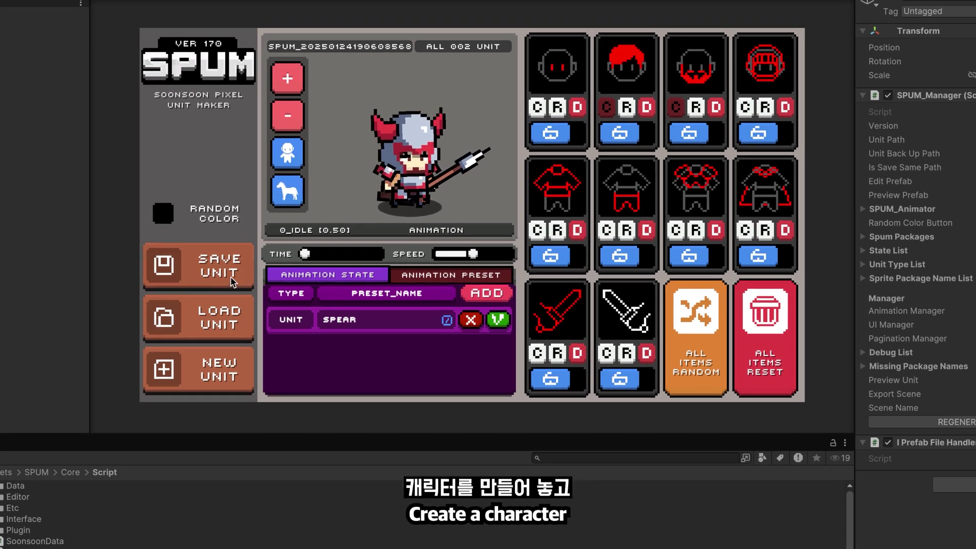
left_click(208, 281)
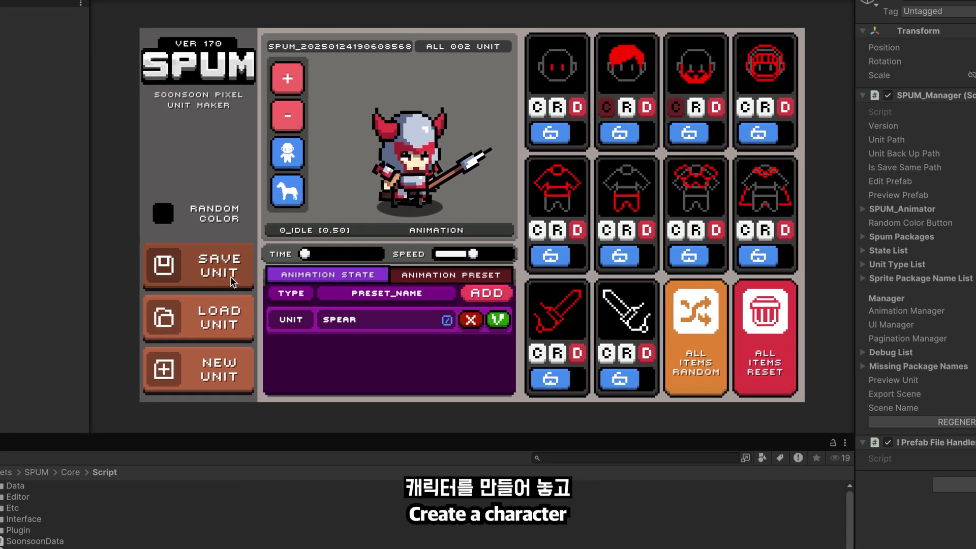
In Load Unit with batch processing on, apply the 'Unit - Spear' preset to the ticked third unit
left_click(152, 308)
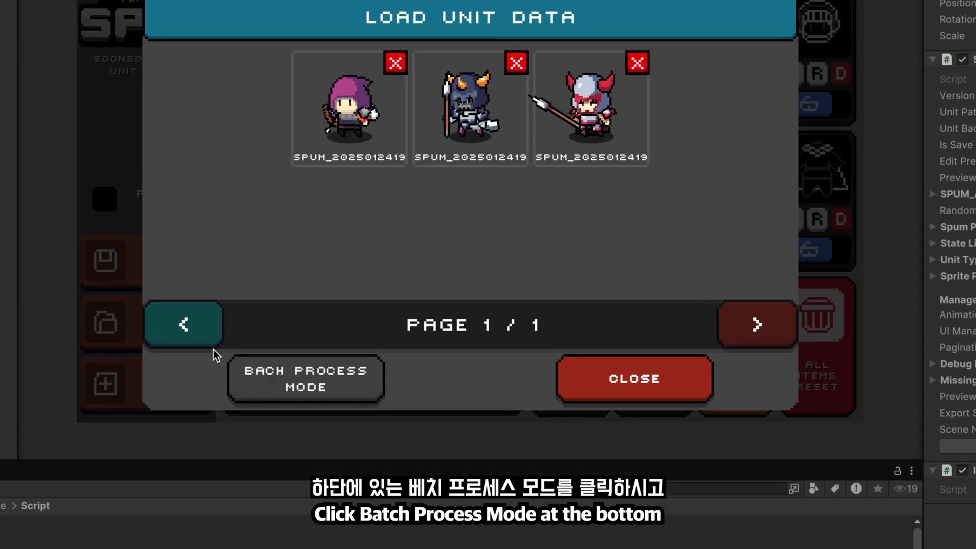
left_click(313, 389)
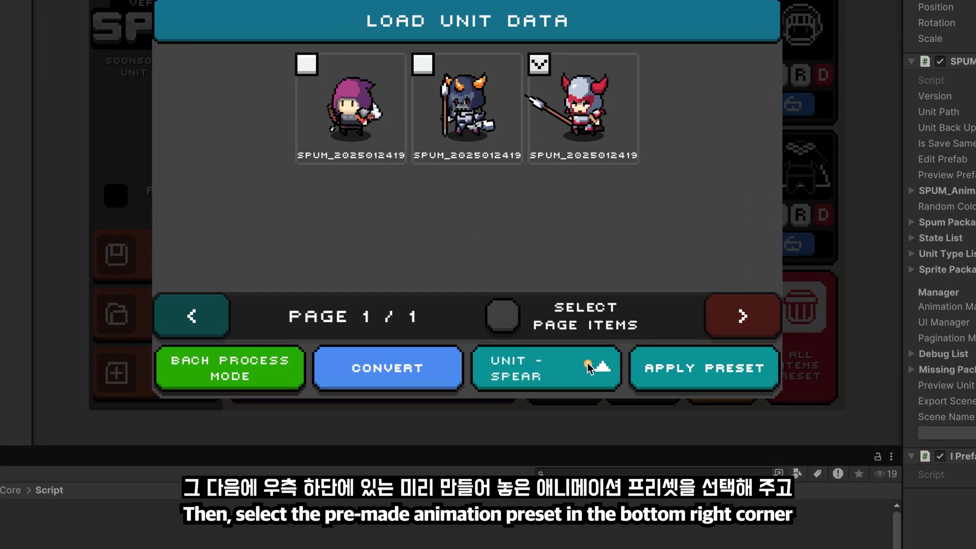
left_click(595, 373)
left_click(538, 338)
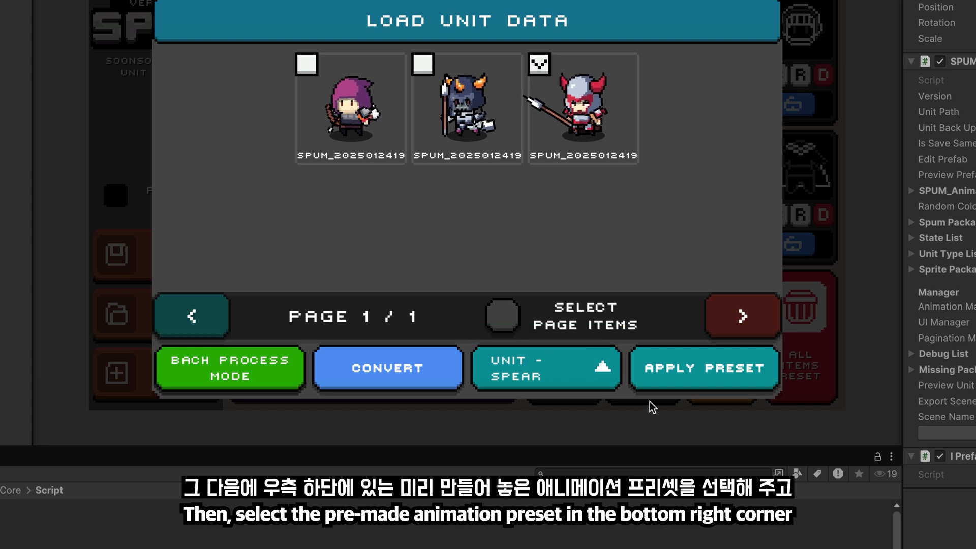
left_click(680, 379)
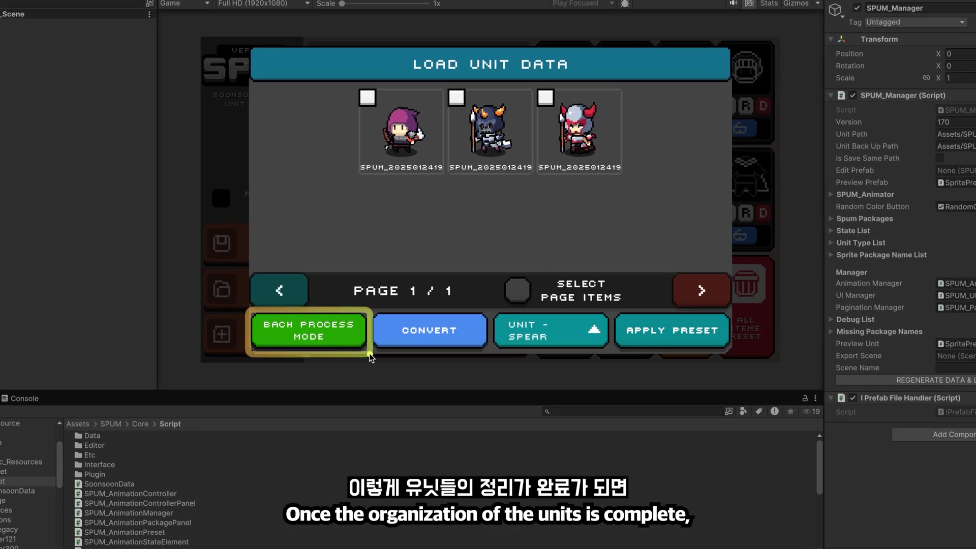
Turn batch processing off and return to the Animation Preset list showing SPEAR
left_click(314, 334)
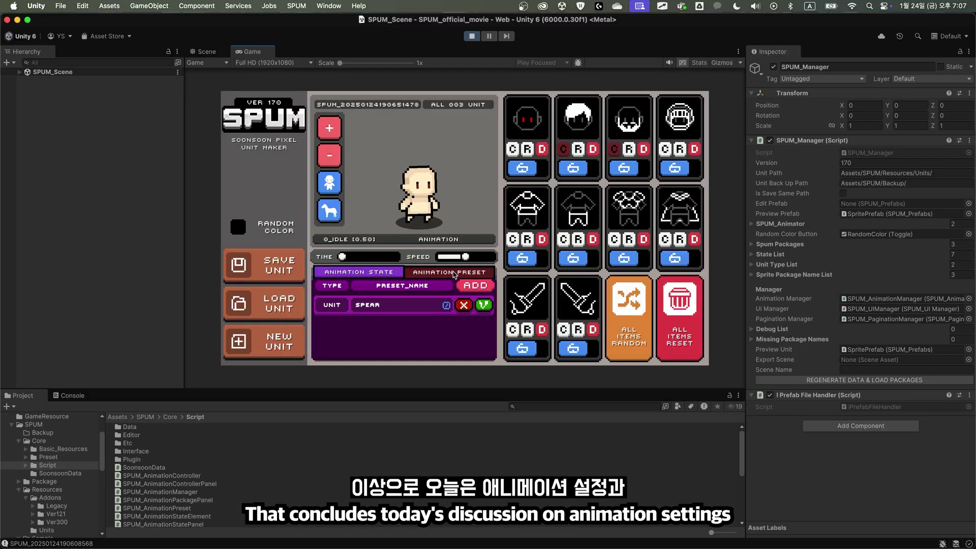
left_click(383, 275)
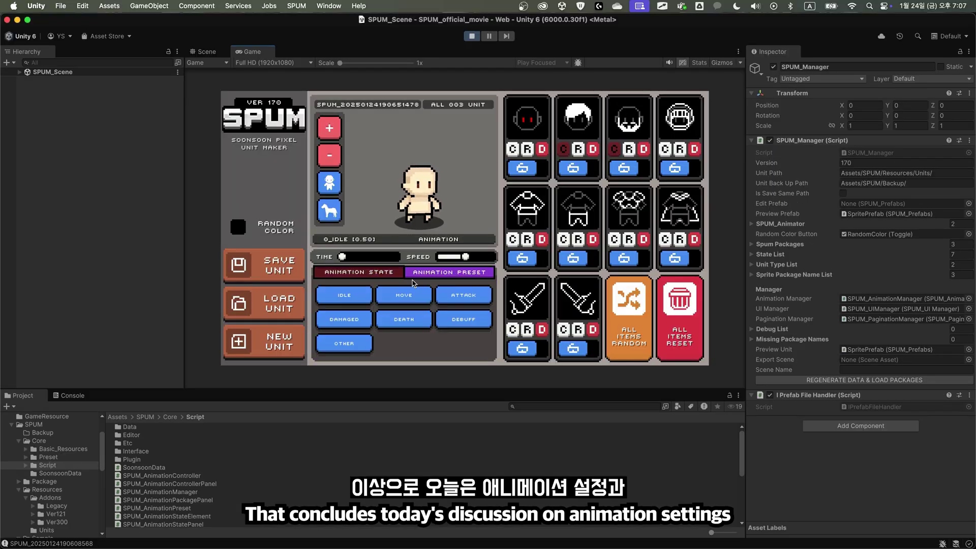
left_click(443, 278)
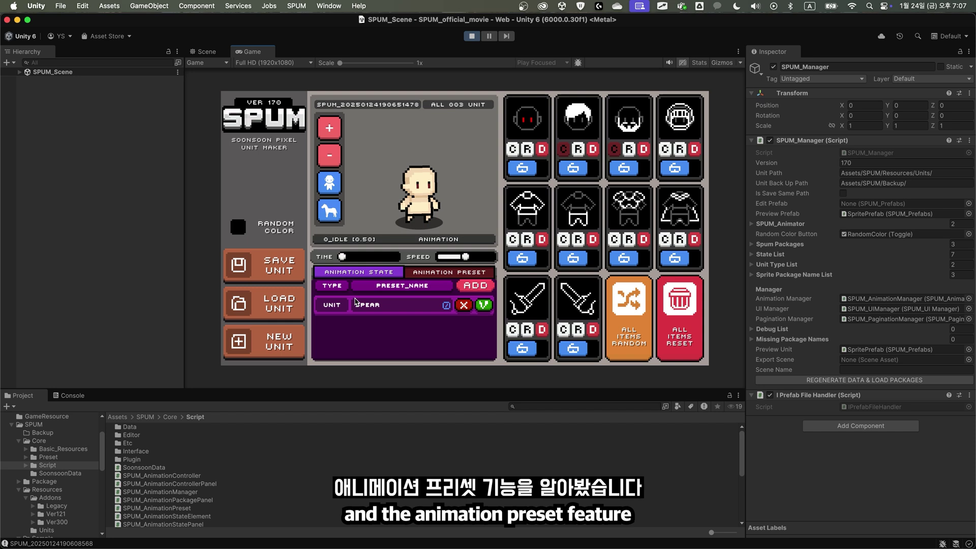